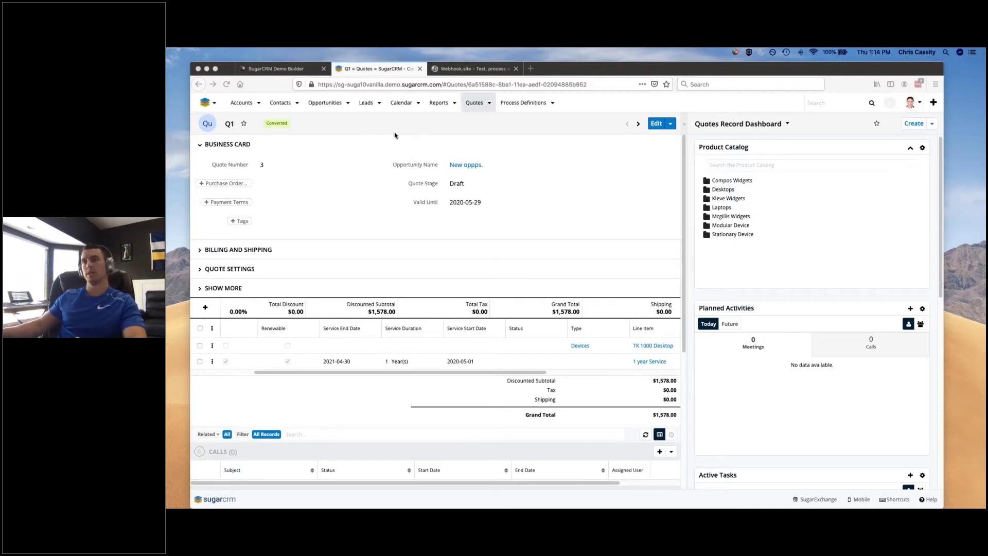
Step: Bring up the demo user login list for the sg-suga10vanilla instance
click(297, 69)
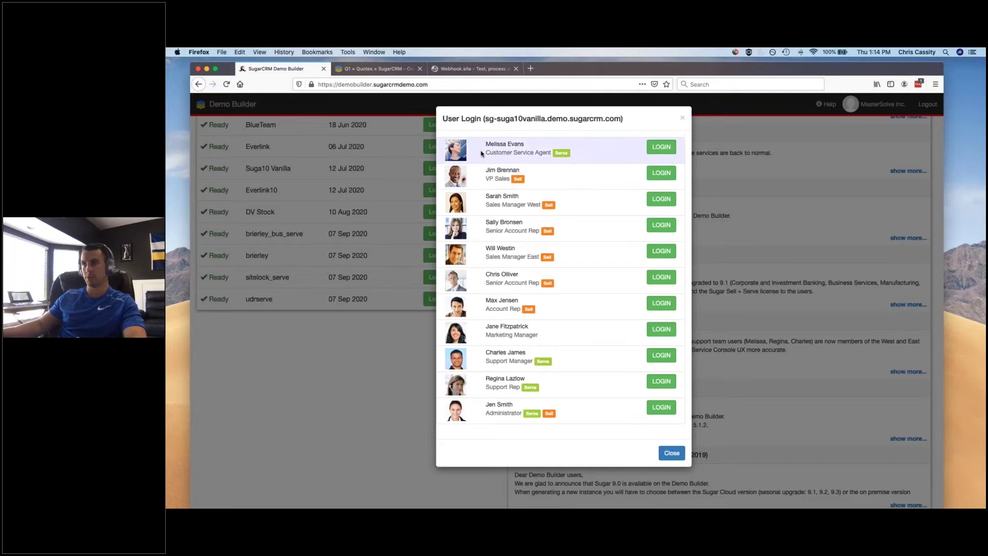
Step: Log in to the demo instance as the Customer Service Agent user
click(661, 147)
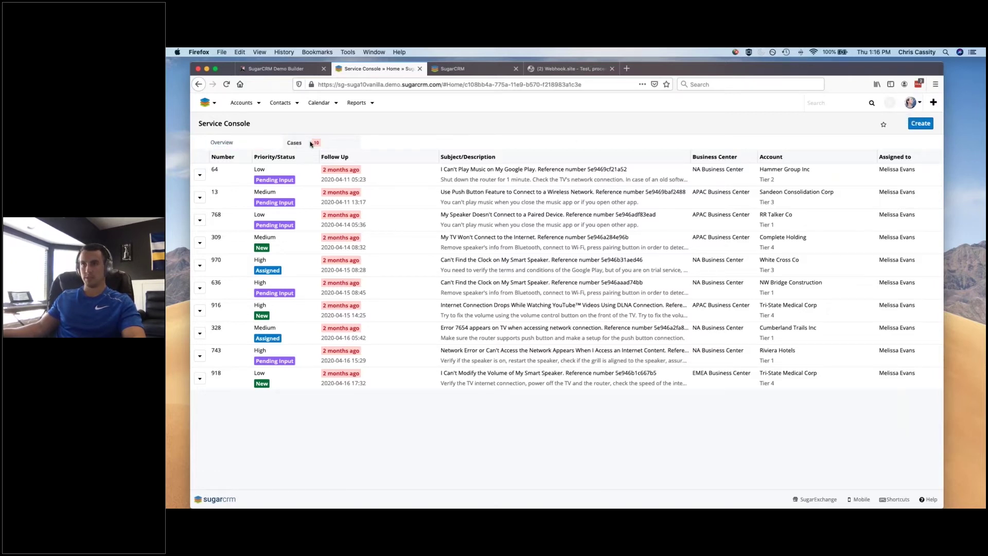
click(244, 146)
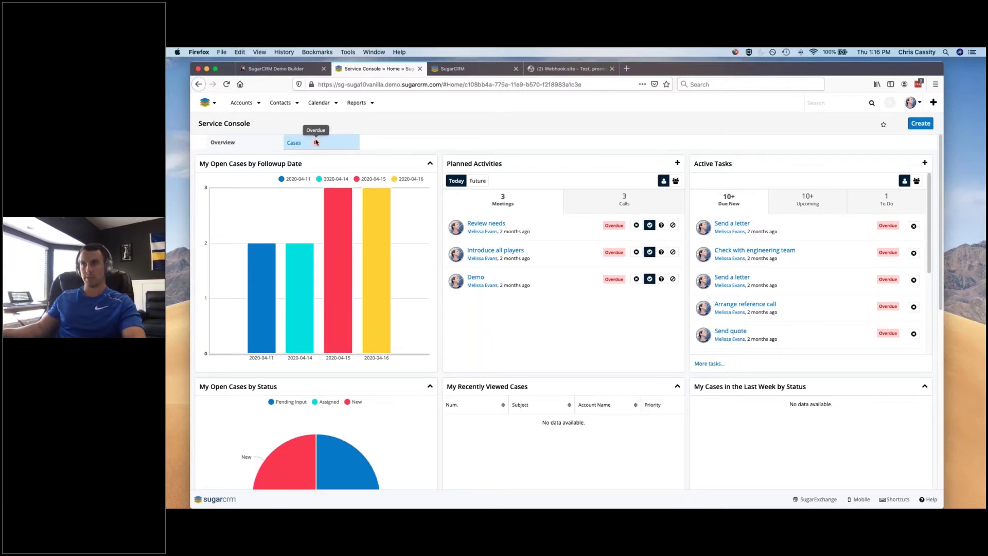
click(330, 146)
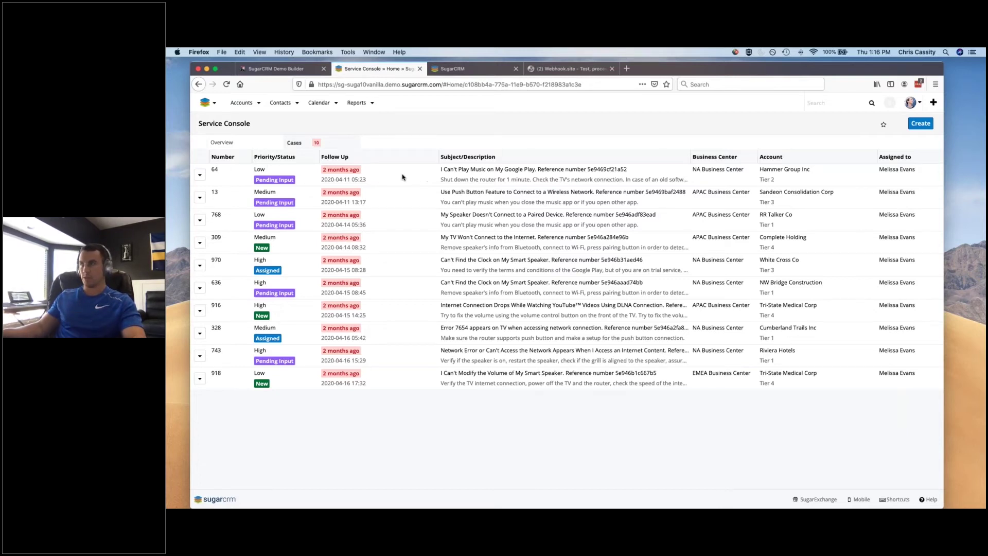
click(239, 175)
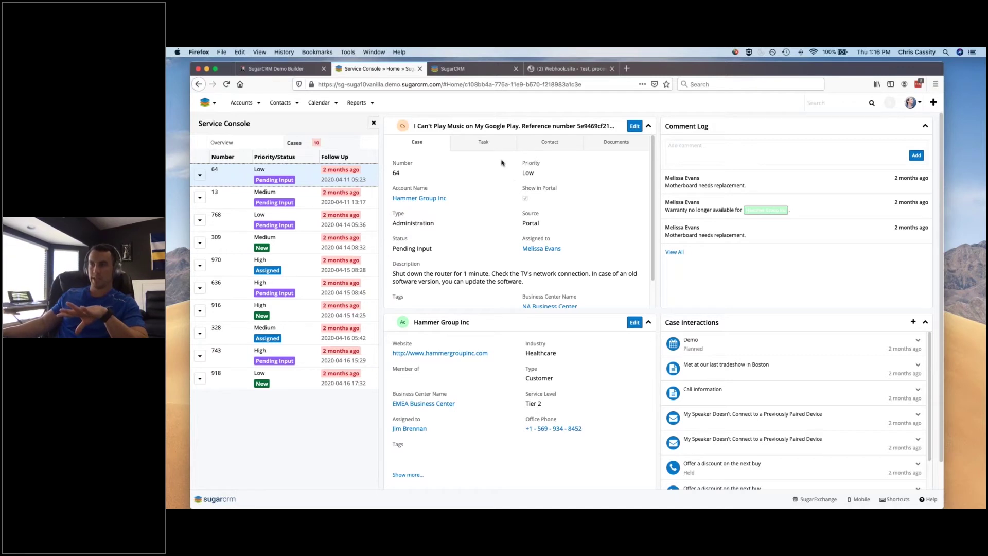
Step: Check case 64's Task, Contact and Documents tabs, then return to the Case tab
click(494, 146)
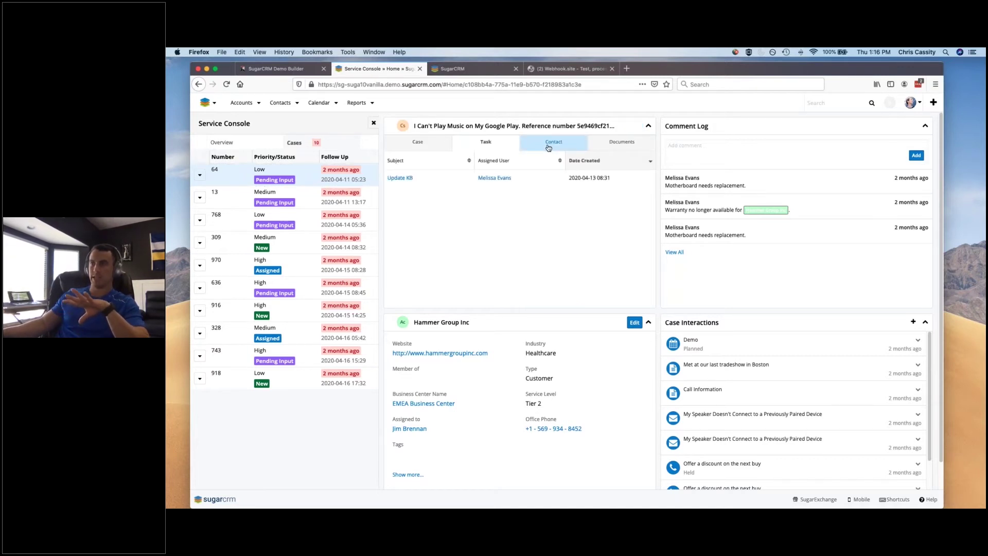
click(549, 148)
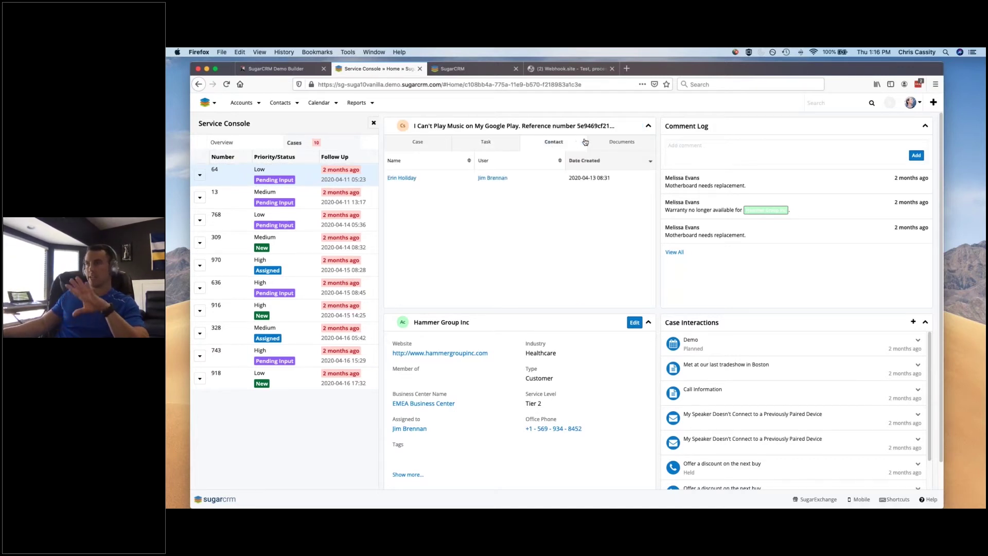
click(603, 145)
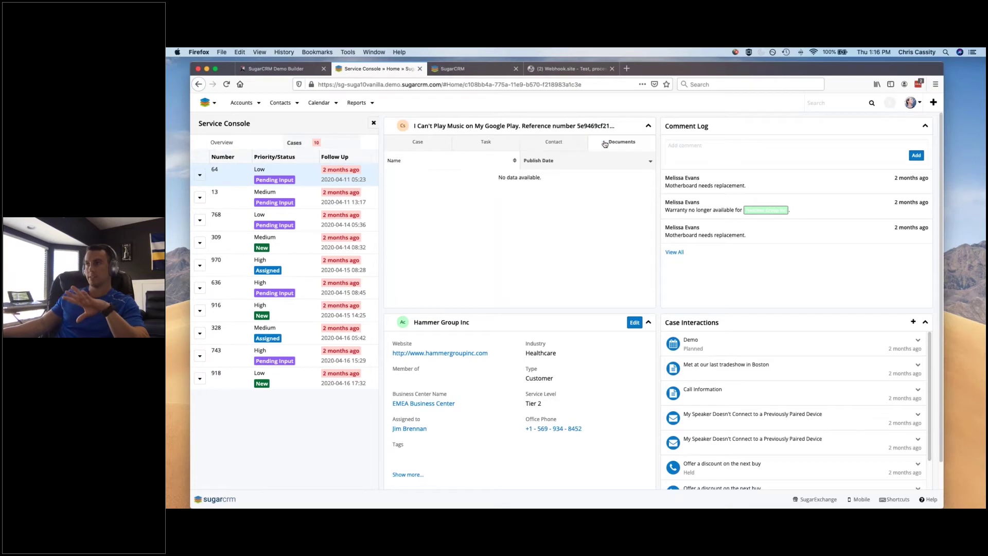
click(432, 146)
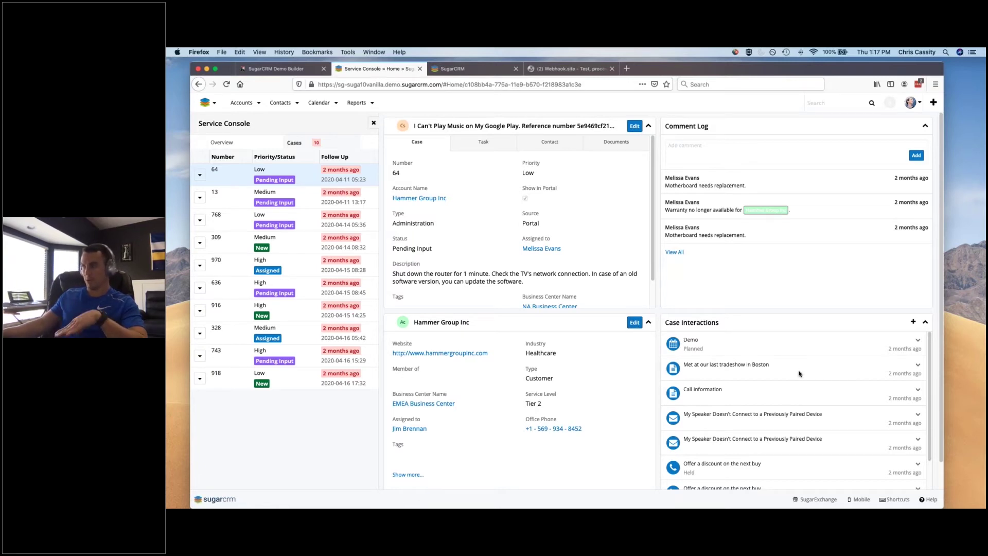
scroll(809, 386, down, 2)
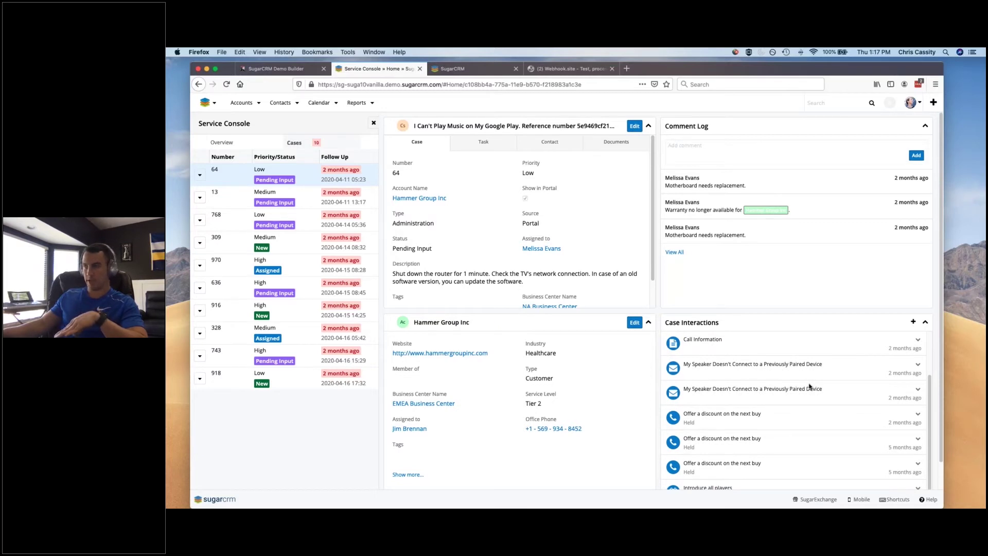
scroll(809, 387, up, 2)
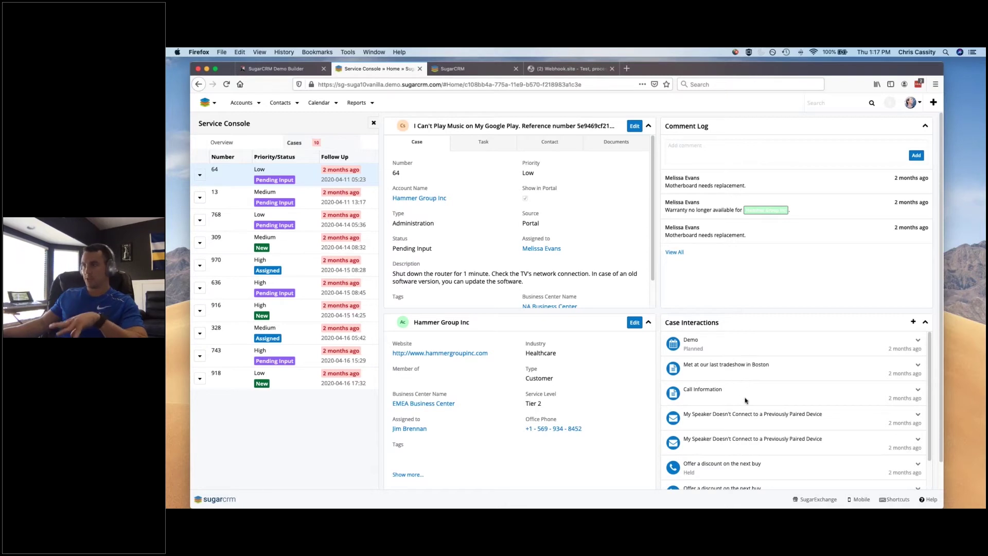
scroll(745, 400, down, 2)
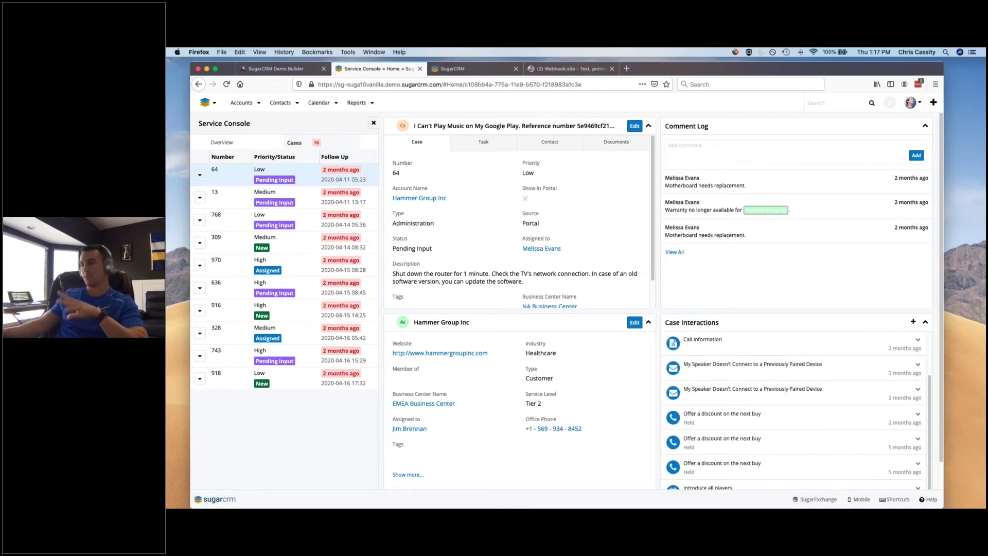
scroll(664, 299, down, 1)
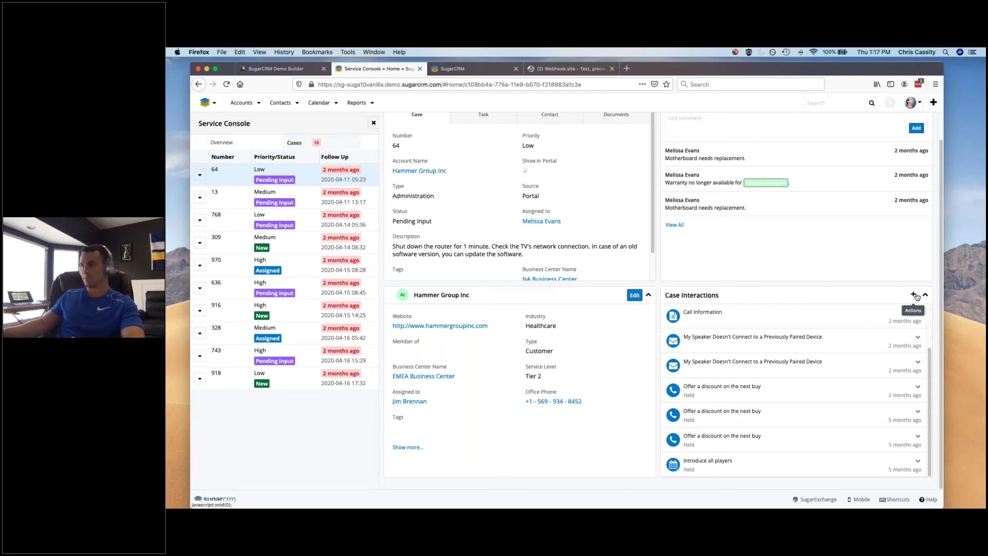
scroll(447, 184, up, 1)
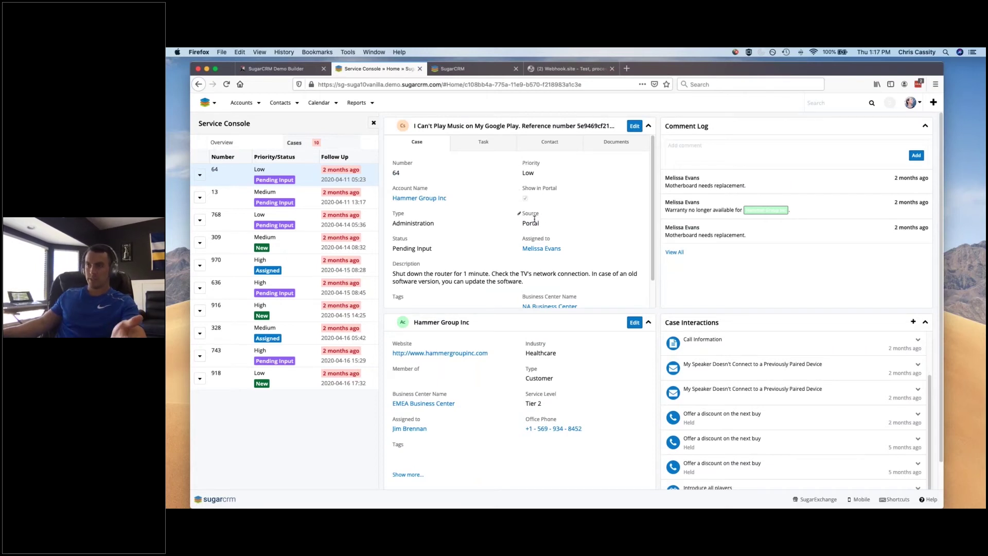
Step: Change case 64's status from Pending Input to Assigned and save it
click(434, 248)
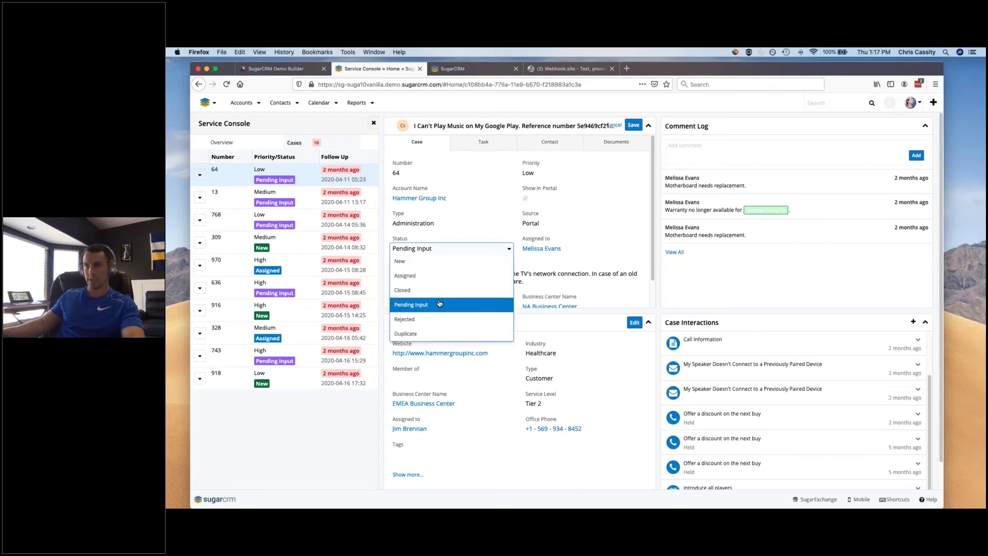
click(437, 277)
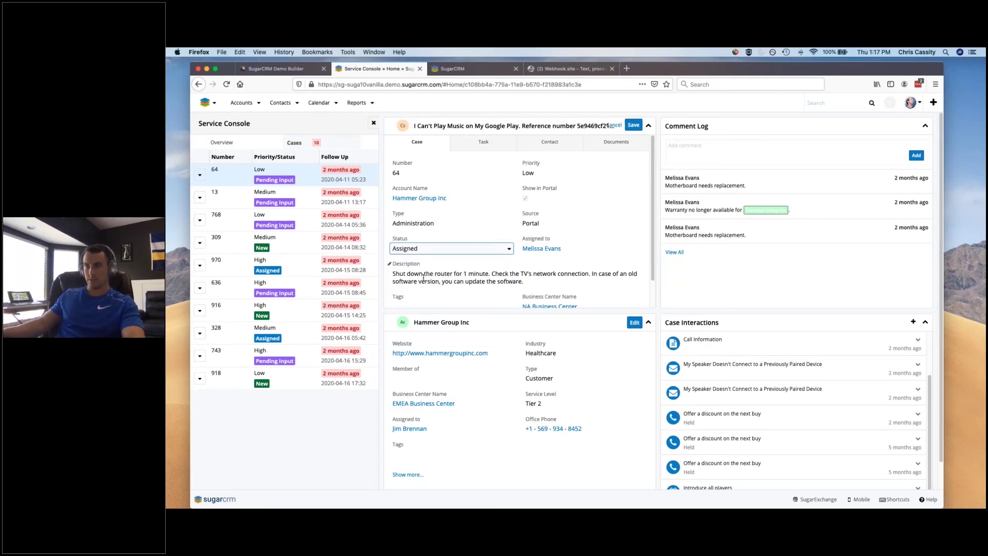
scroll(437, 283, down, 2)
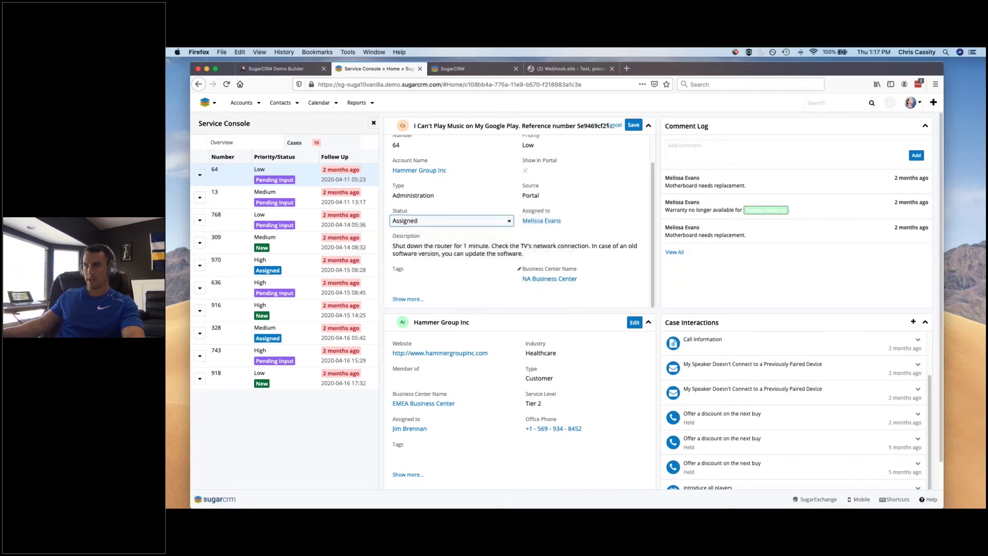
click(633, 125)
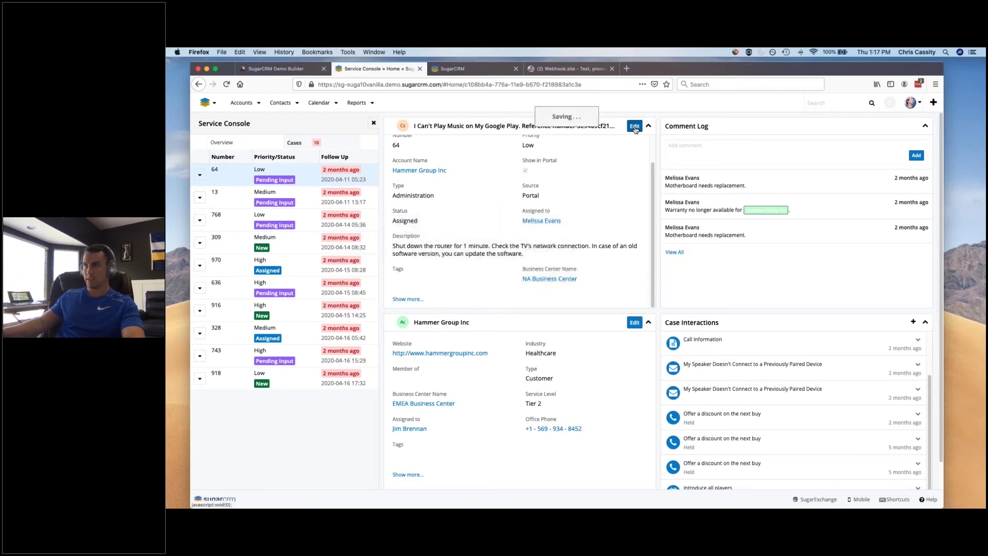
Step: Reveal the case's remaining fields, then list its linked tasks, including Update KB
click(407, 299)
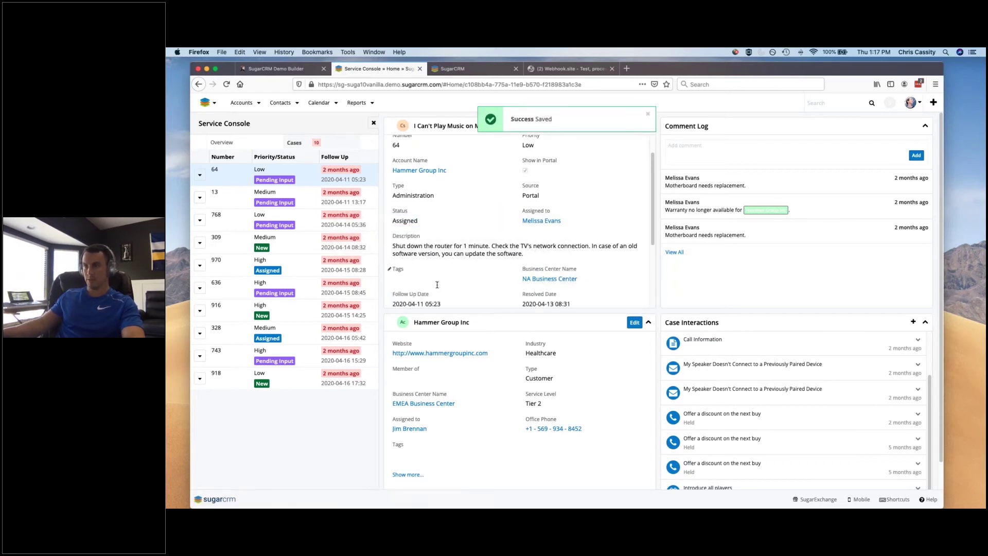
scroll(437, 284, down, 5)
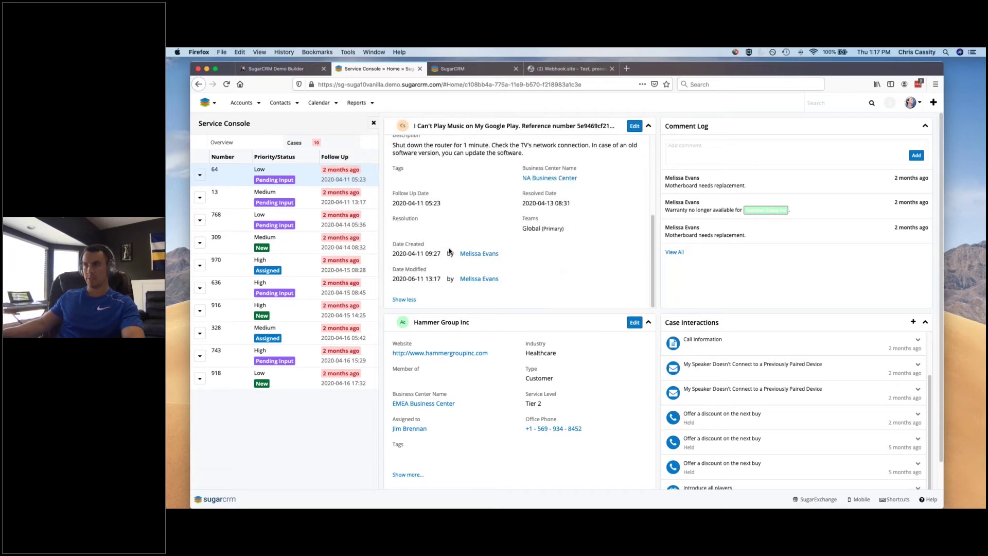
scroll(449, 251, up, 5)
click(484, 142)
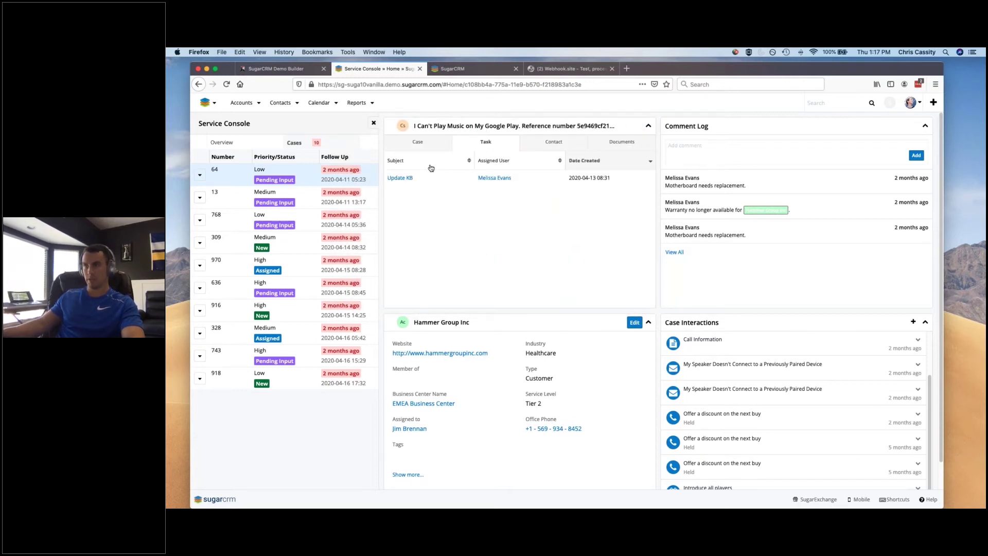
Step: Review the Update KB task, return to case 64's details and begin a comment
click(404, 178)
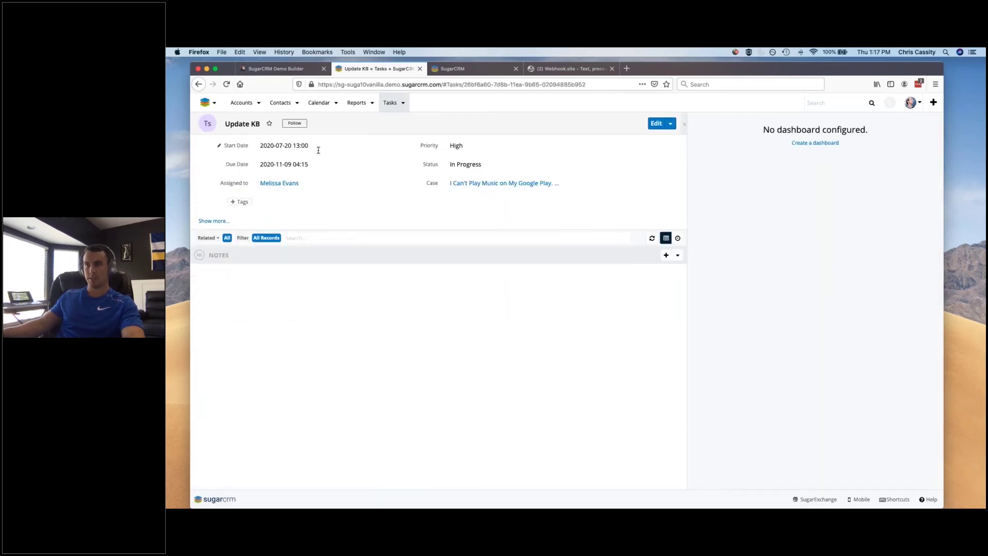
click(199, 86)
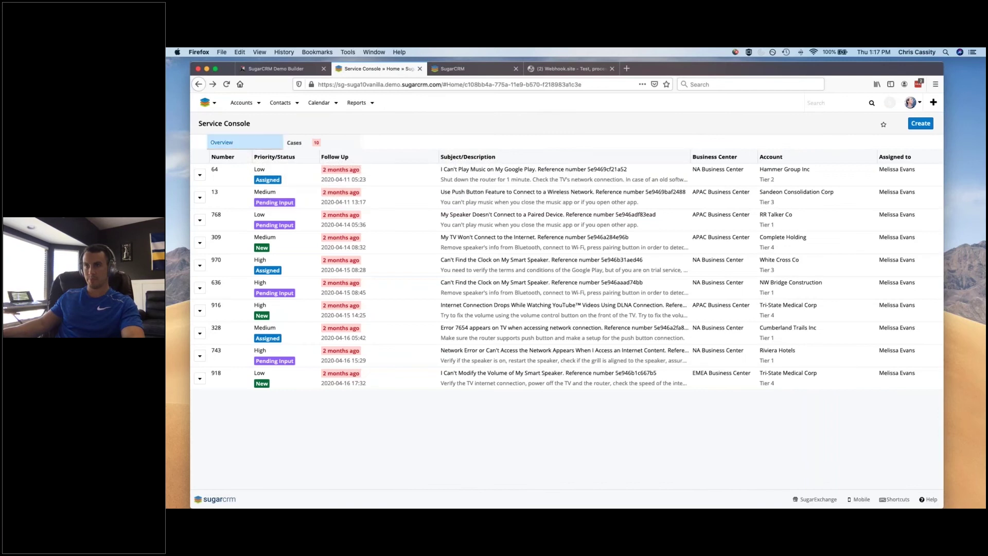
click(285, 174)
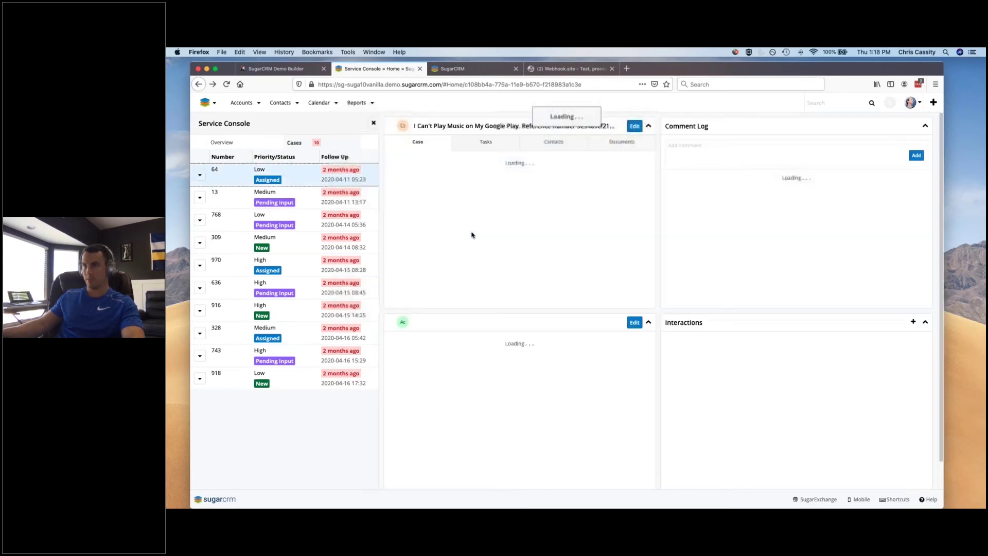
click(699, 150)
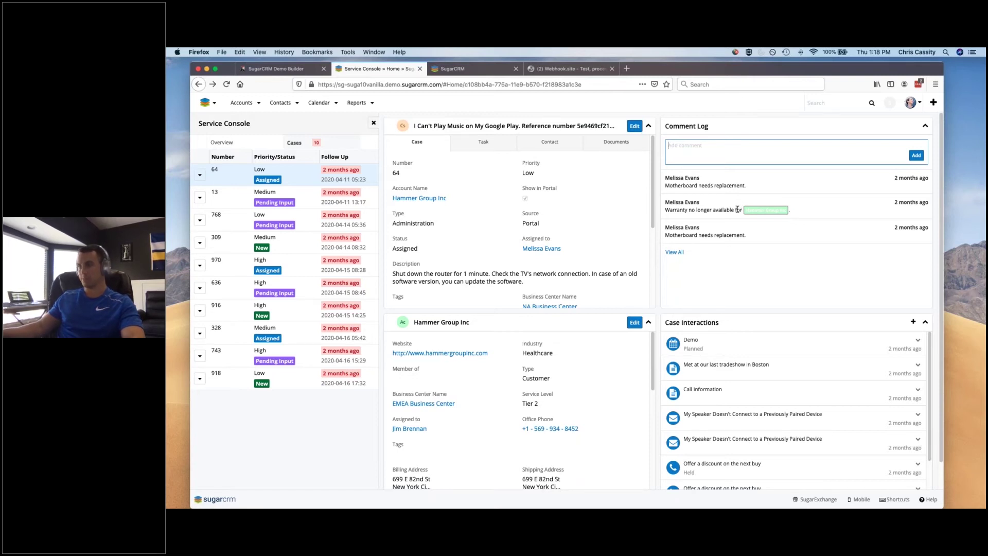
Step: Open and cancel the Hammer Group Inc account edit, then choose Compose Email from Case Interactions
click(787, 152)
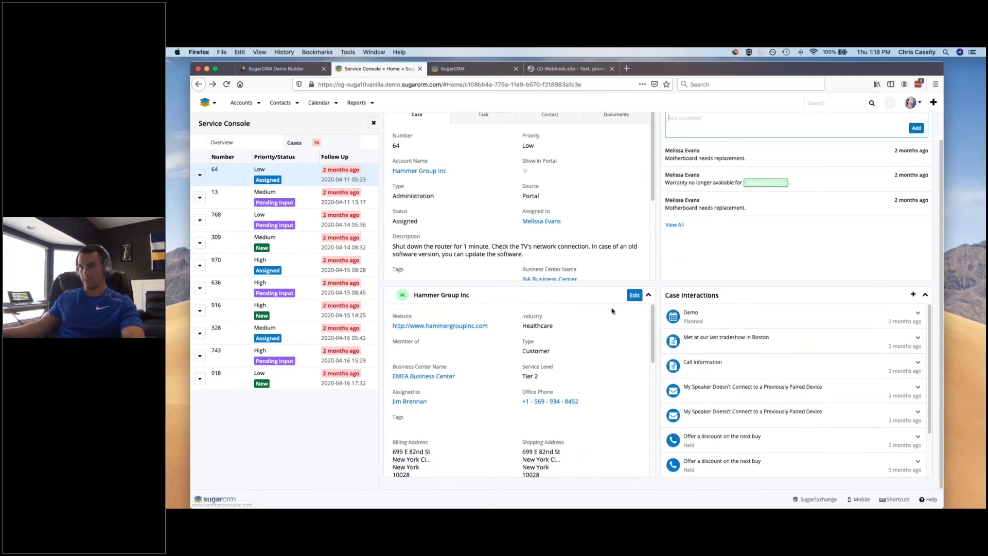
click(633, 298)
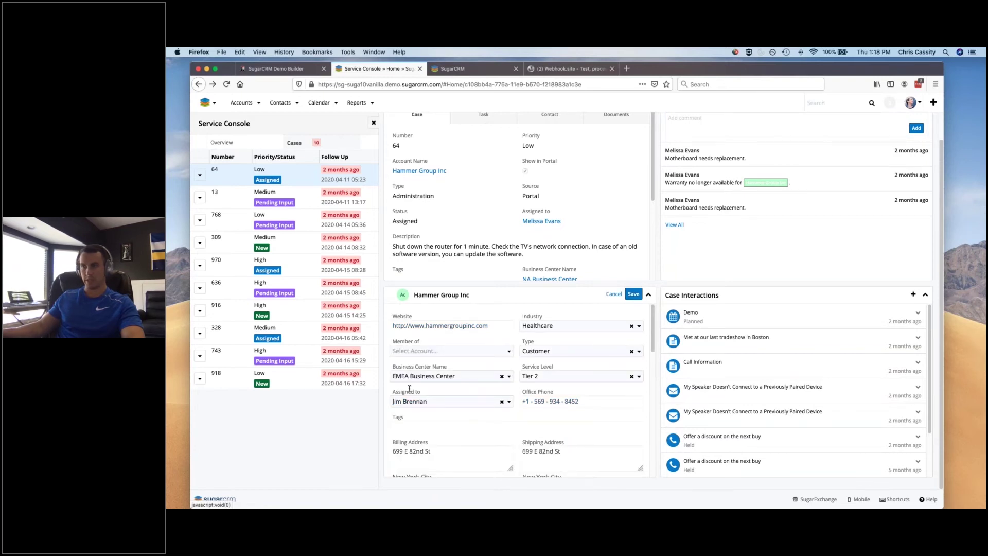
click(611, 295)
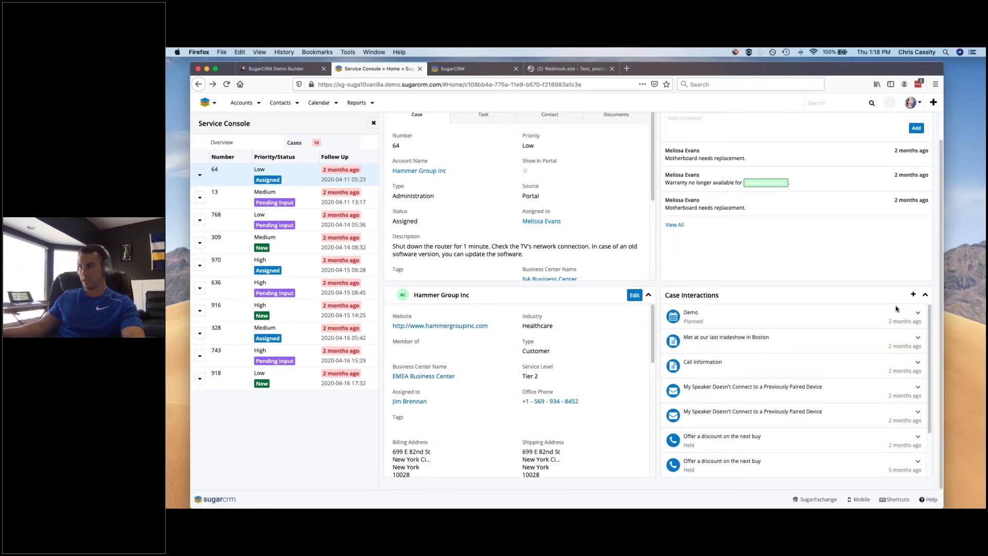
click(912, 295)
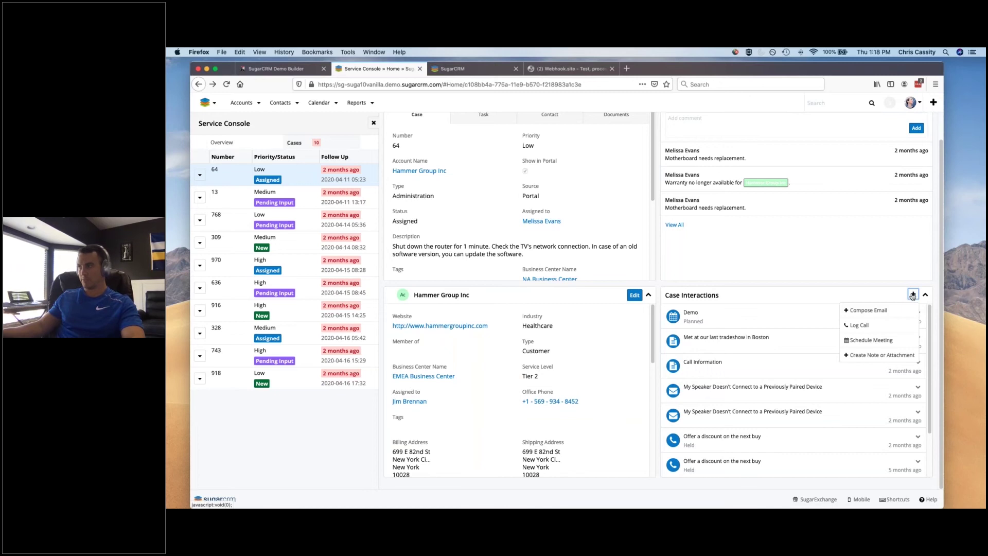
click(886, 309)
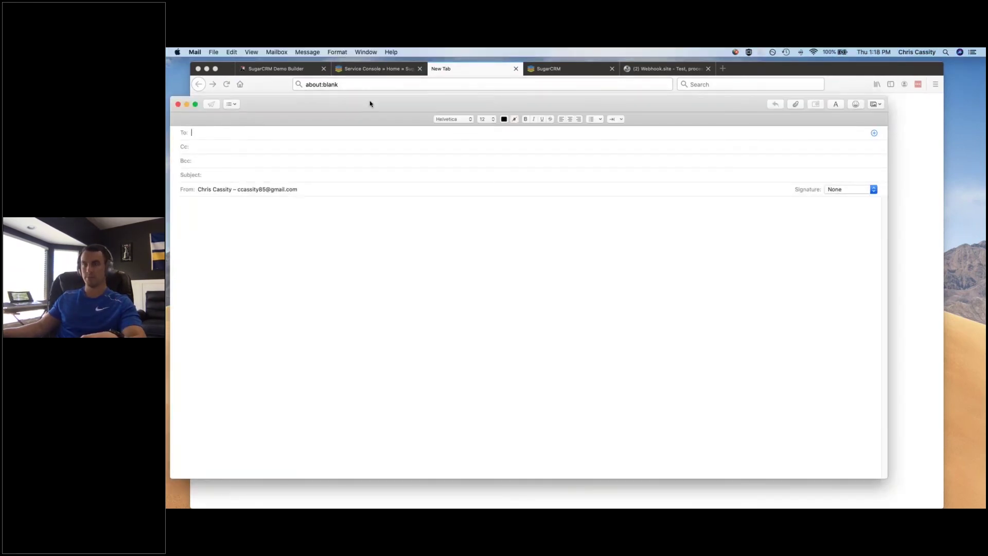
Step: Close the empty Mail draft and go back to the Service Console tab in Firefox
key(super+q)
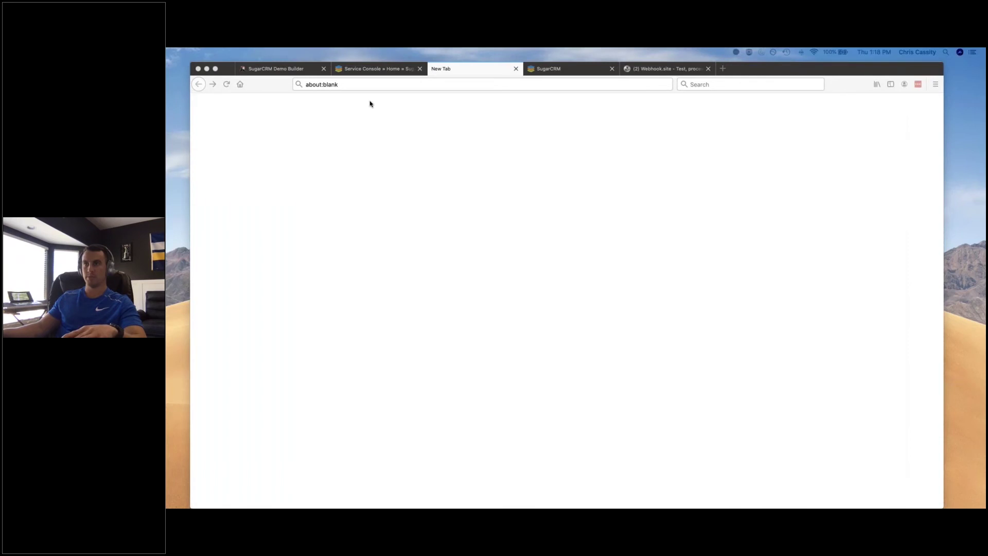
click(375, 70)
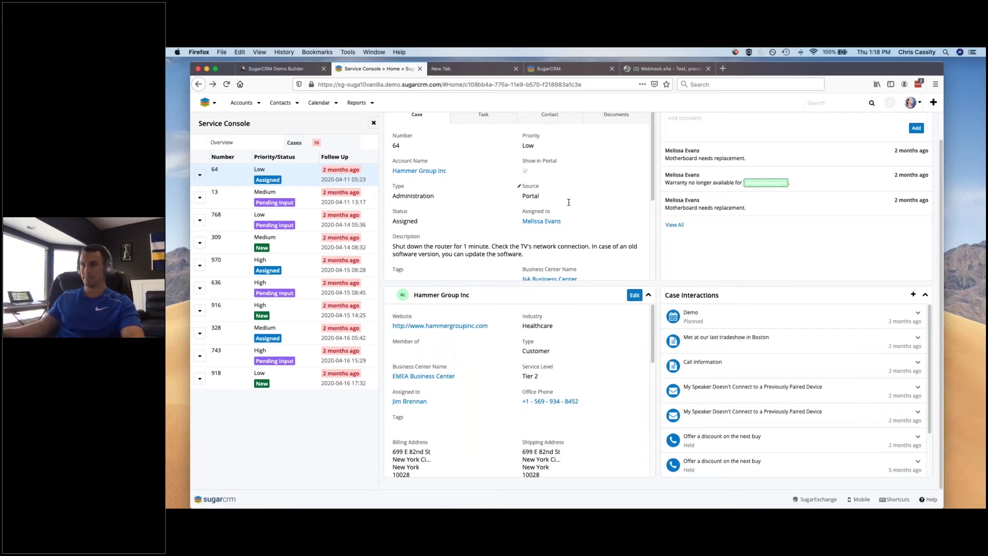
Step: Check case 64's action menu, then open cases 13 and 768 in turn
click(200, 175)
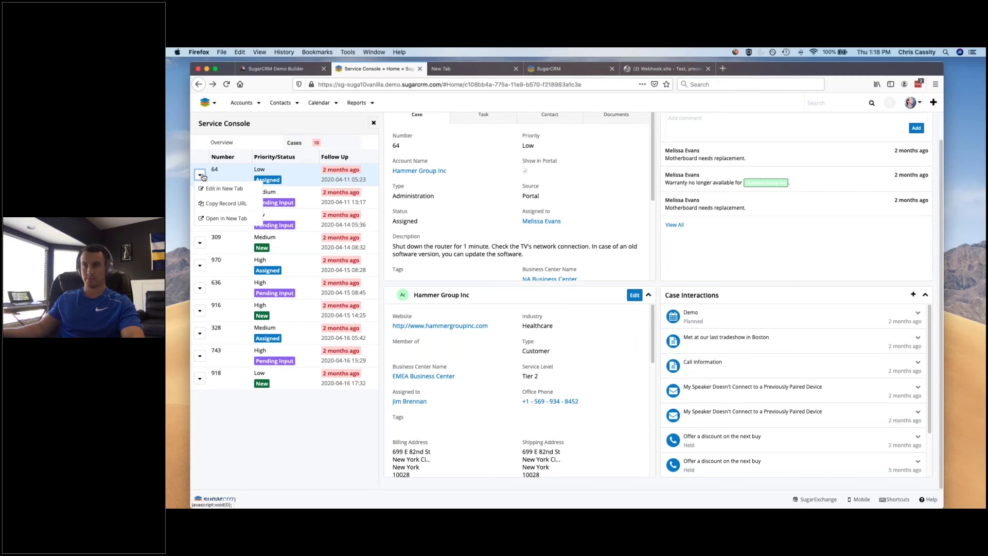
click(321, 190)
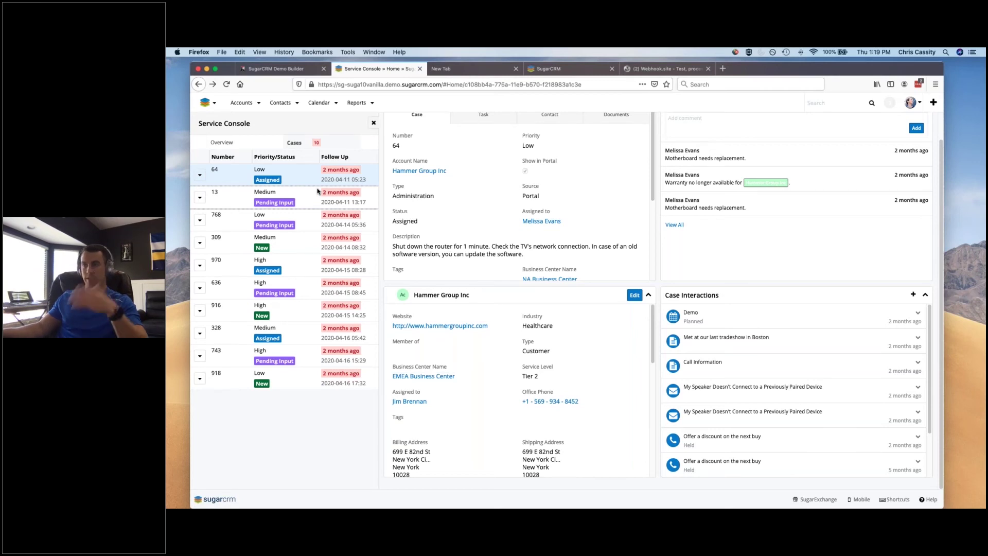
click(317, 192)
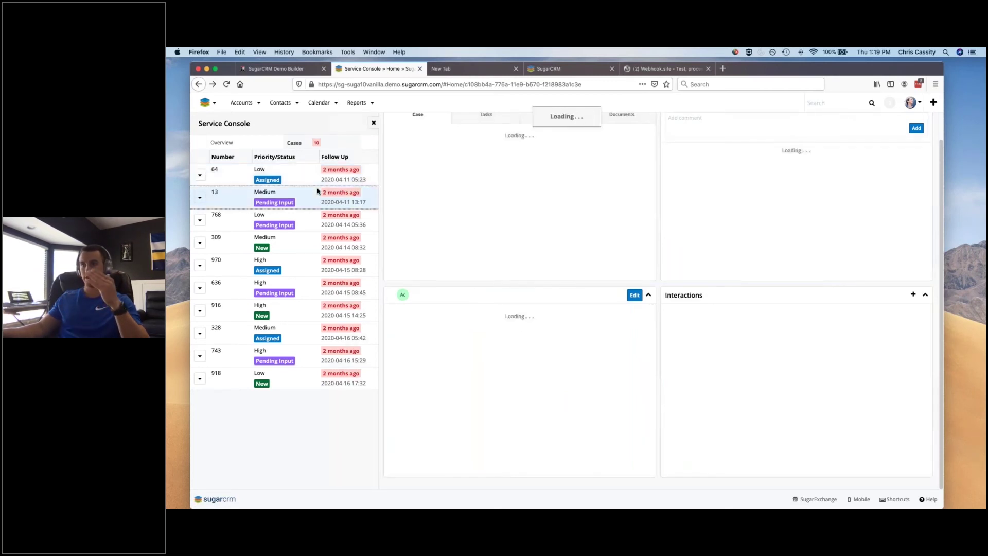
click(312, 222)
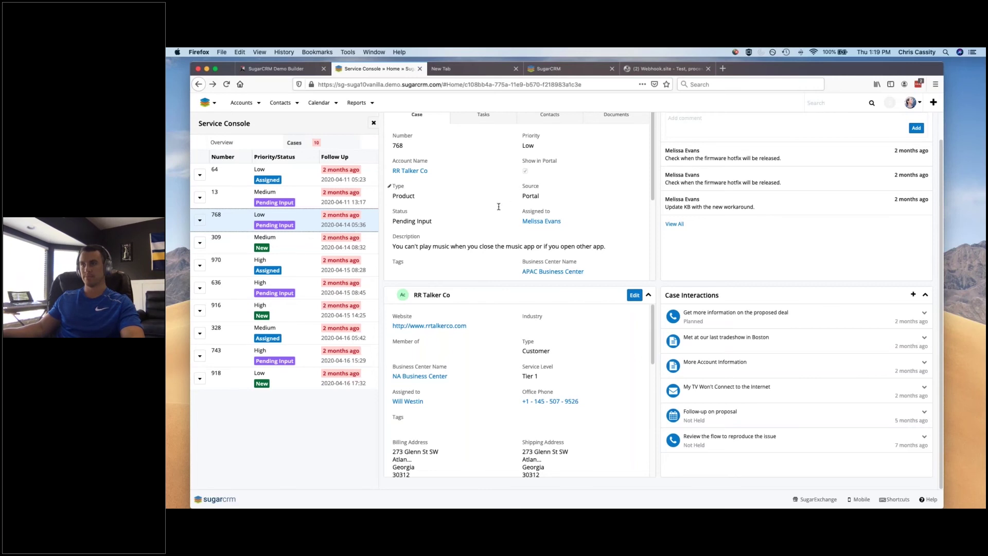
scroll(480, 205, up, 1)
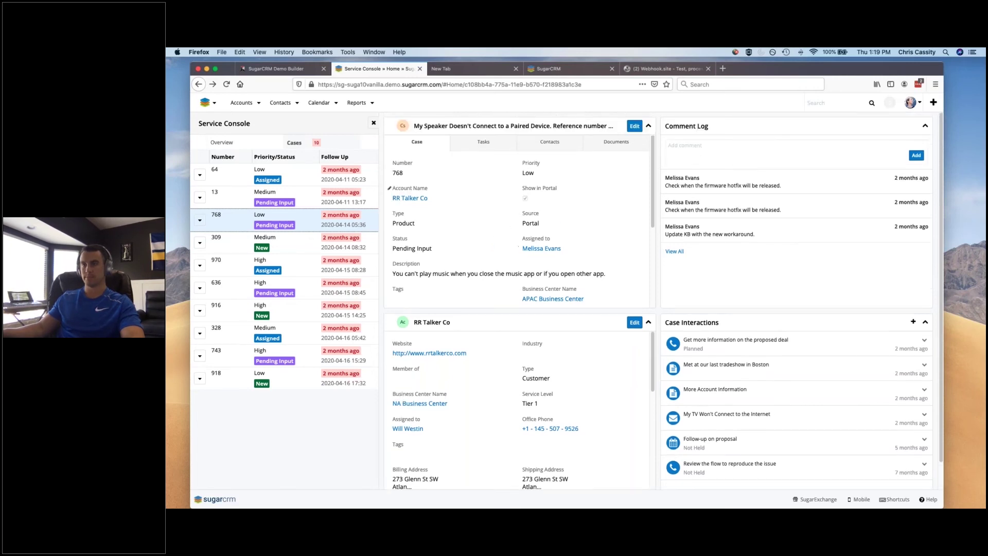